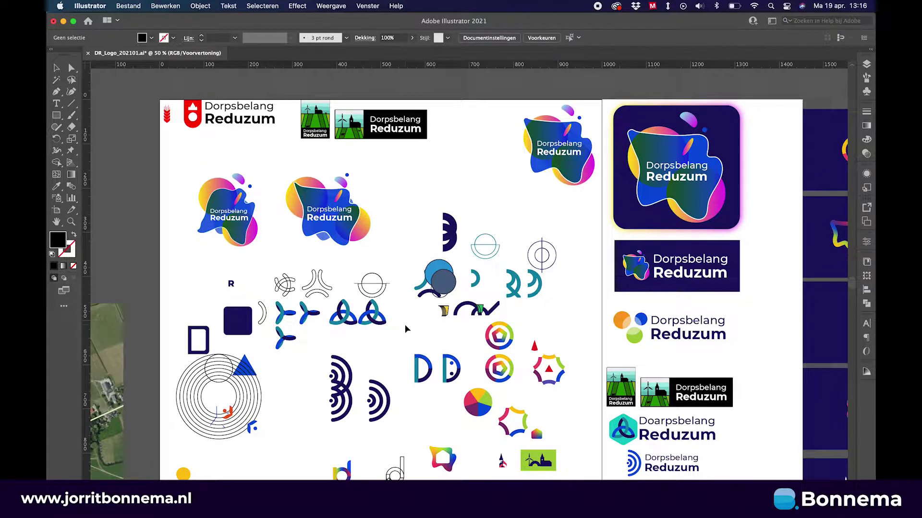
Examine the windmill, church and cow in the landscape logo, and the colourful blob logo with the village name
scroll(323, 116, "up", 5)
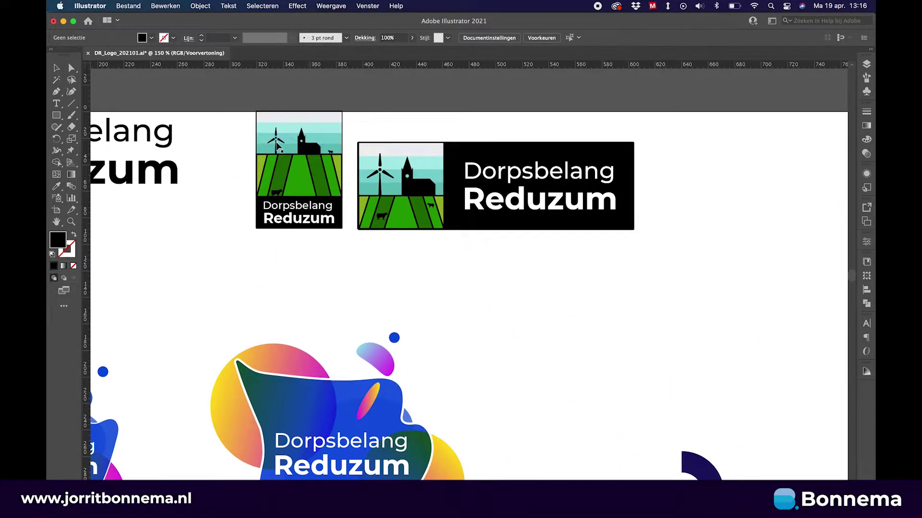
left_click(277, 146)
left_click(307, 152)
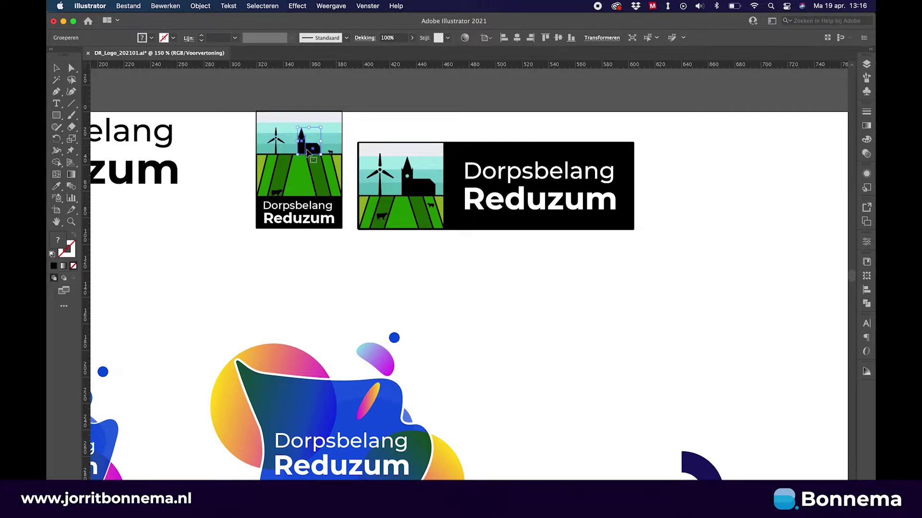
left_click(331, 152)
scroll(378, 217, "right", 10)
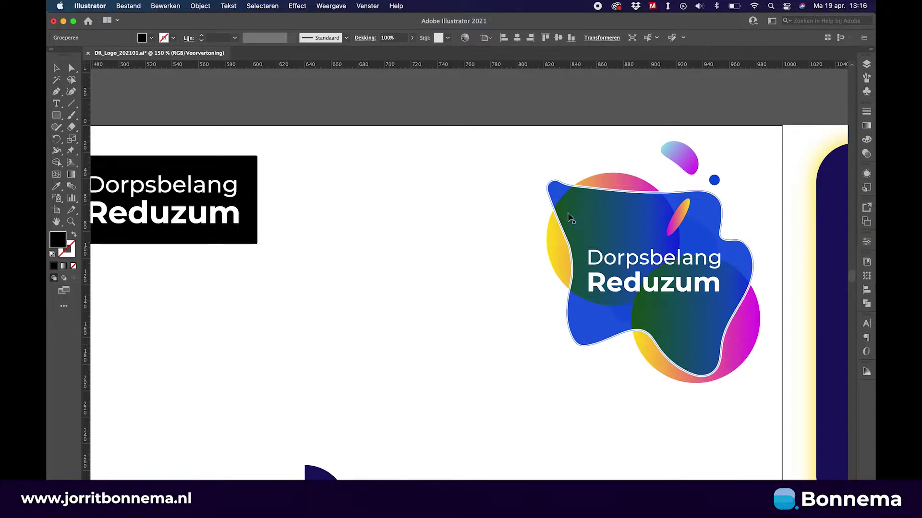
key("super+minus")
key("super+minus")
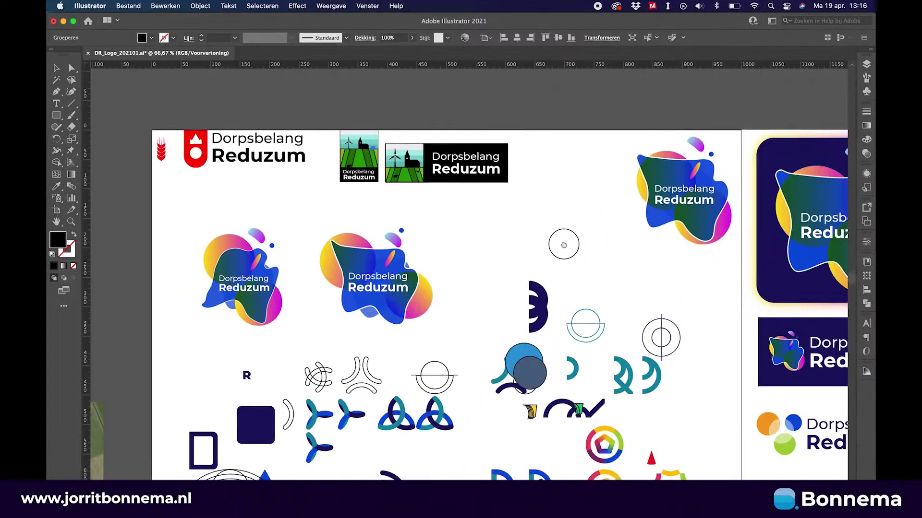
Look over the propeller, interlaced-knot and concentric-arc icon sketches on the sketch artboard
scroll(564, 245, "down", 5)
left_click_drag(385, 334, 390, 308)
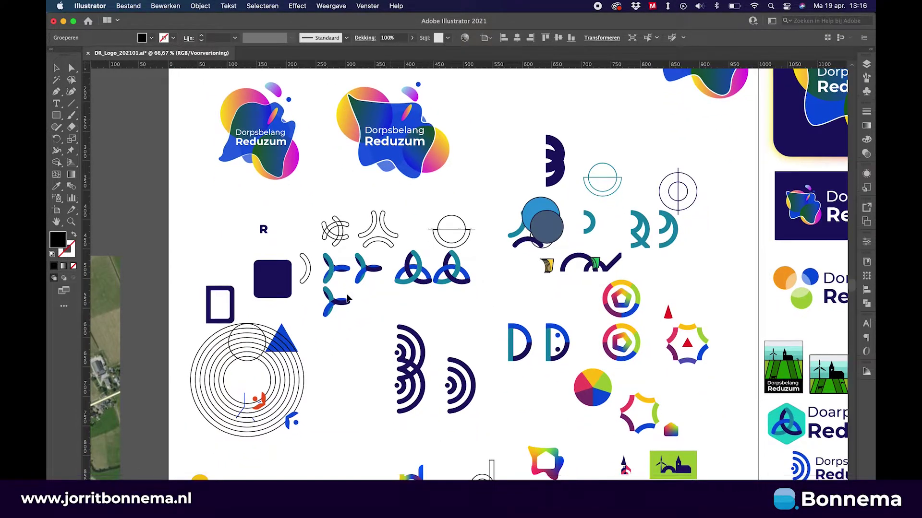
scroll(345, 294, "up", 2)
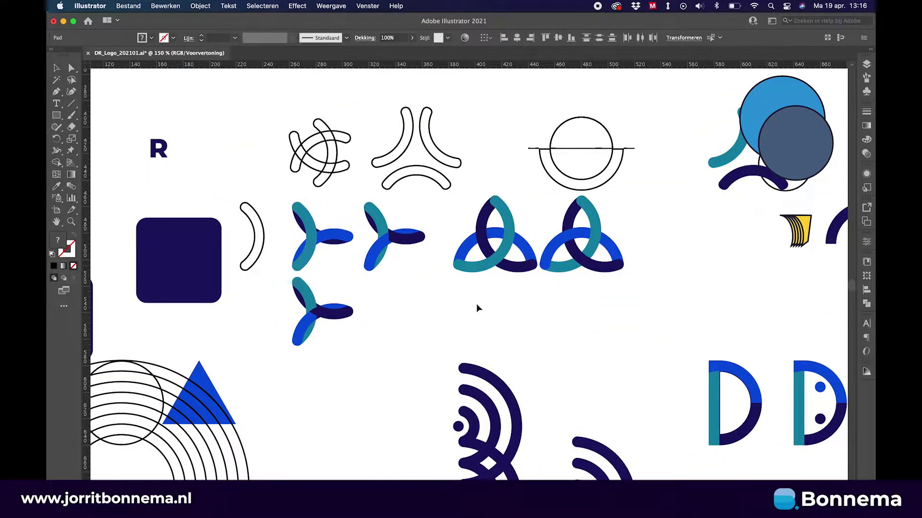
left_click(470, 302)
key("super+minus")
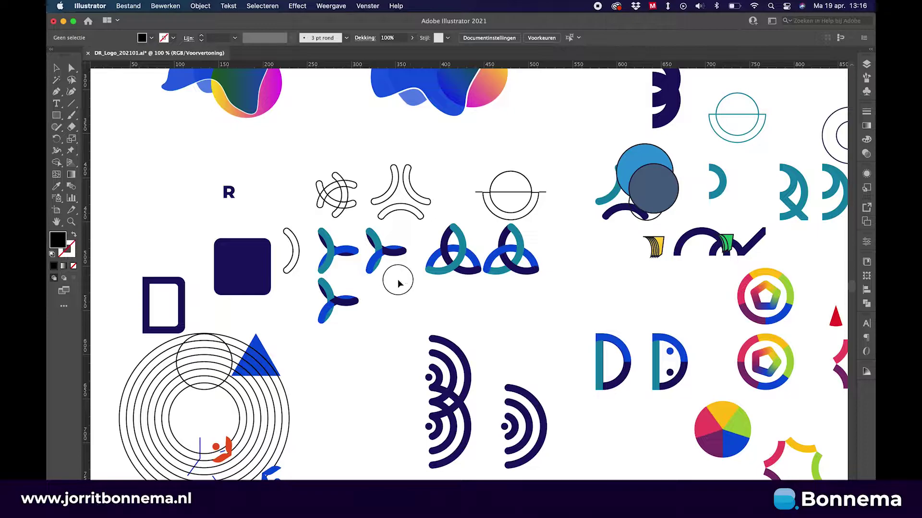
left_click(363, 232)
scroll(461, 304, "right", 3)
scroll(461, 304, "down", 1)
scroll(468, 326, "down", 8)
scroll(426, 243, "right", 3)
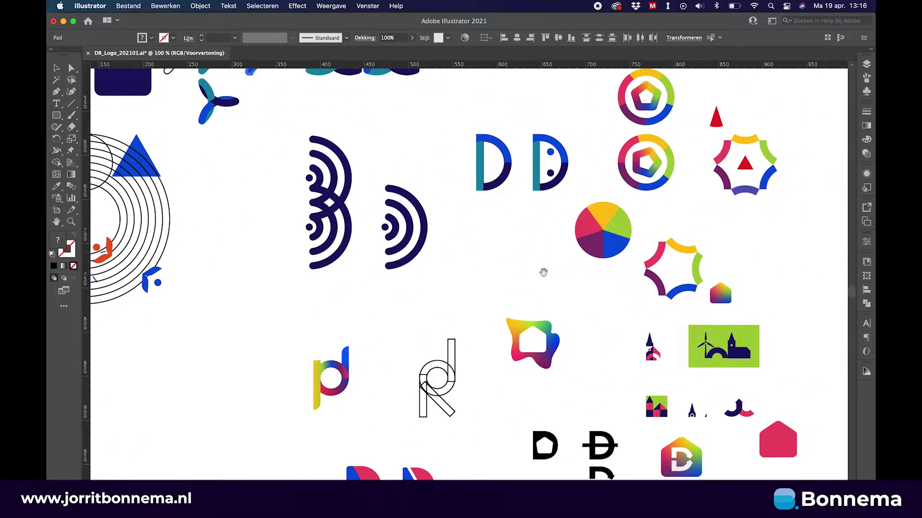
Inspect the shapes of the navy and pink church icon and the windmill, bridge and church silhouette on green
scroll(515, 268, "right", 8)
scroll(548, 335, "up", 3)
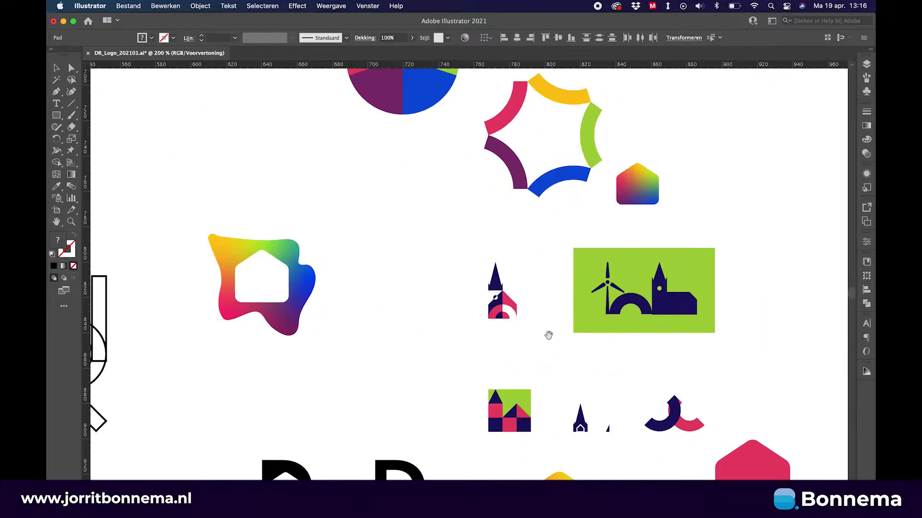
scroll(548, 335, "right", 5)
left_click(512, 304)
left_click(488, 306)
left_click(434, 321)
scroll(399, 324, "up", 3)
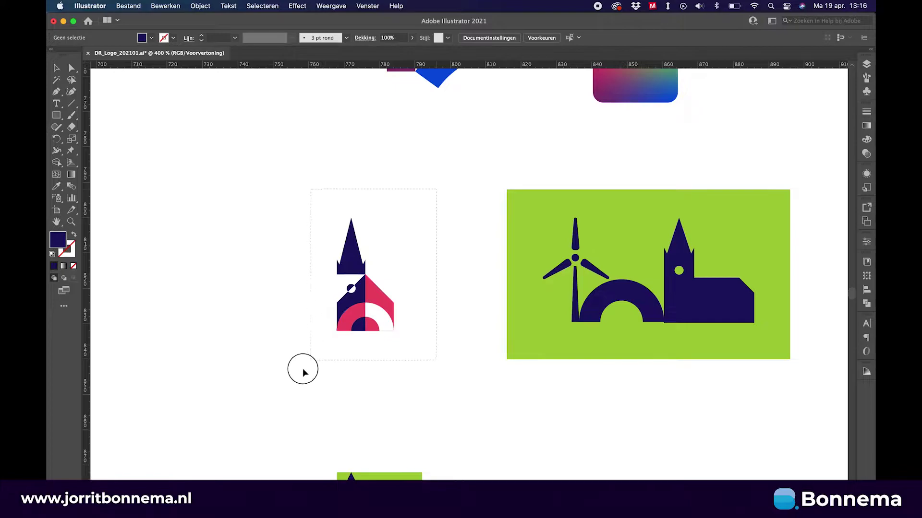
scroll(365, 345, "up", 2)
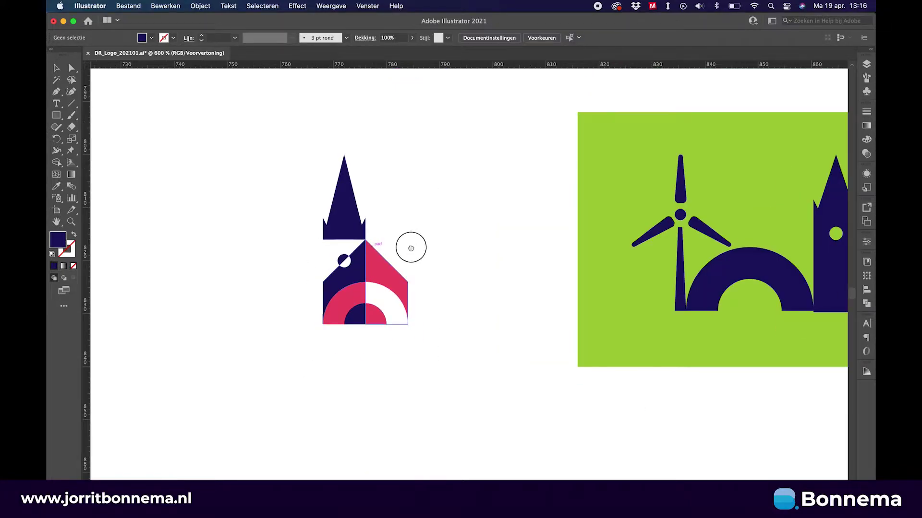
scroll(410, 248, "right", 3)
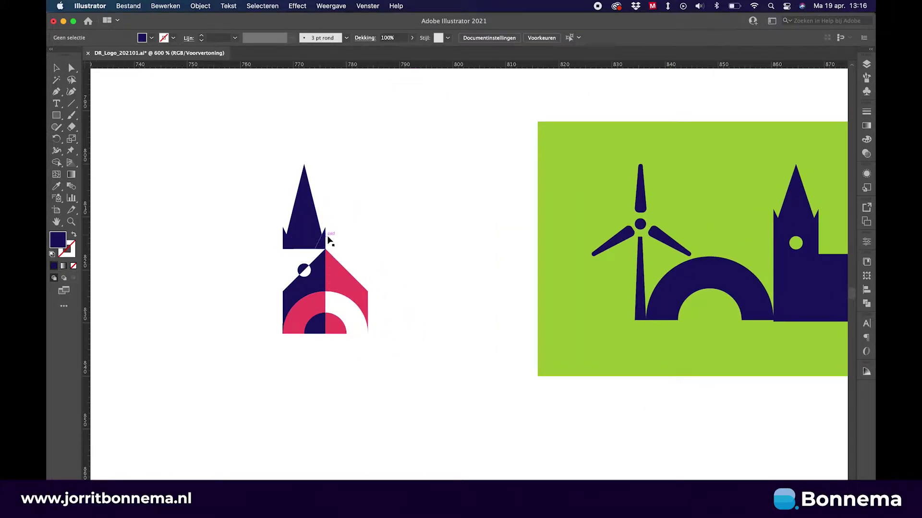
left_click(318, 240)
left_click(312, 298)
left_click(342, 294)
left_click(399, 286)
Look through the logo concepts with the village name collected beside the sketch artboard
scroll(390, 292, "down", 2)
left_click_drag(392, 282, 381, 333)
scroll(385, 296, "down", 1)
scroll(393, 307, "down", 1)
left_click_drag(456, 284, 391, 378)
left_click_drag(420, 311, 369, 435)
scroll(440, 287, "down", 1)
left_click(439, 284, "alt+super")
scroll(360, 343, "right", 8)
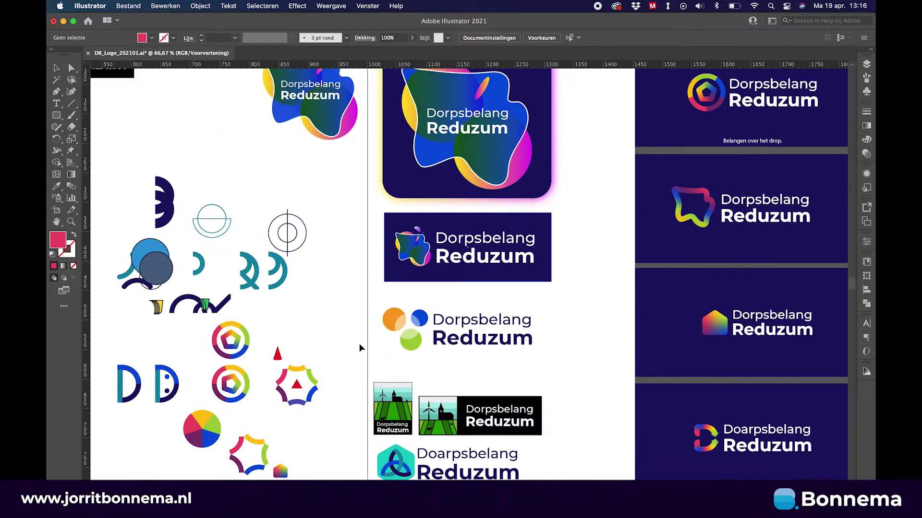
scroll(359, 344, "down", 5)
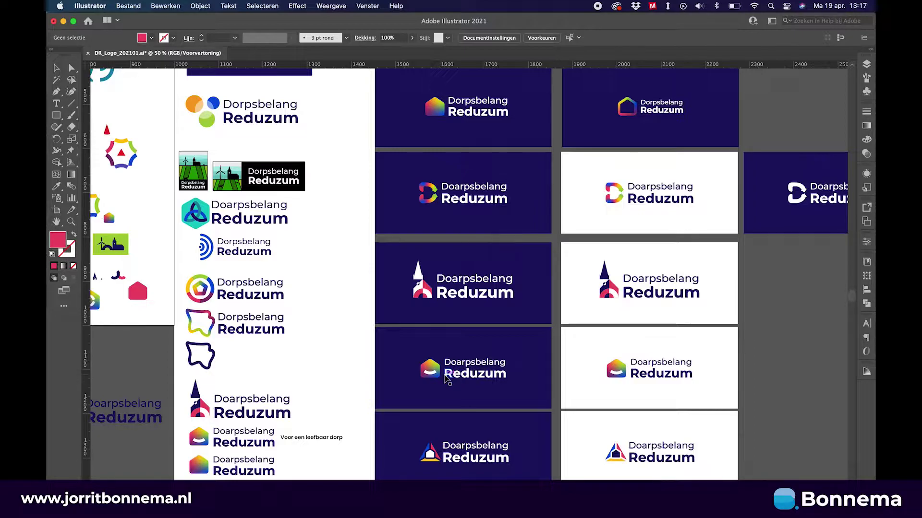
Compare the dark and white artboard versions of the house, letter D, church and triangle logos
left_click_drag(520, 361, 387, 391)
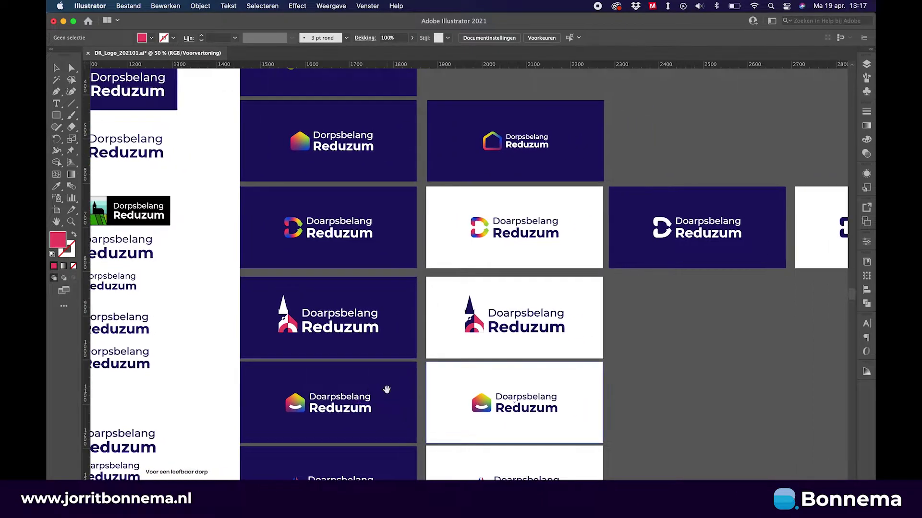
left_click(406, 374, "alt+super")
left_click_drag(403, 344, 380, 352)
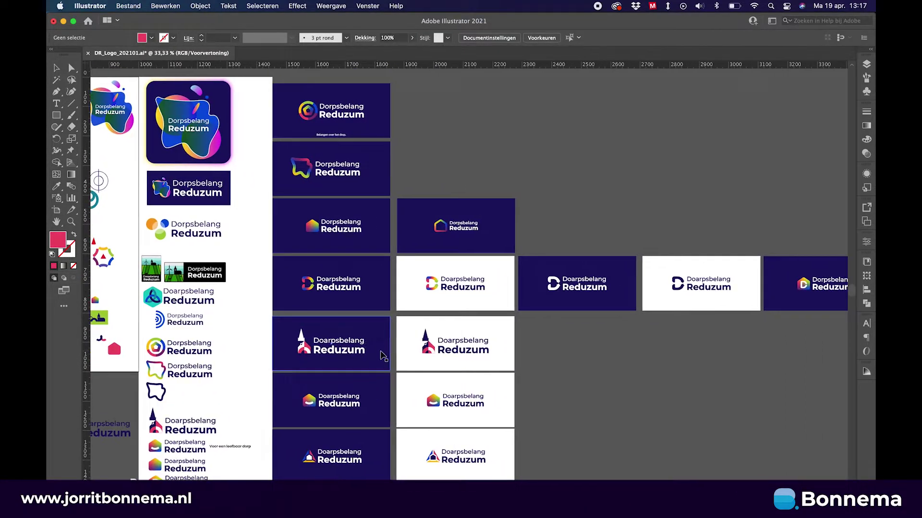
left_click_drag(555, 352, 423, 364)
left_click_drag(551, 353, 391, 362)
left_click_drag(488, 362, 388, 372)
Examine the rainbow shield with the white wheat sheaf and the blue-and-yellow sheaf flag
scroll(608, 192, "up", 2)
left_click_drag(608, 201, 571, 204)
scroll(600, 165, "up", 3)
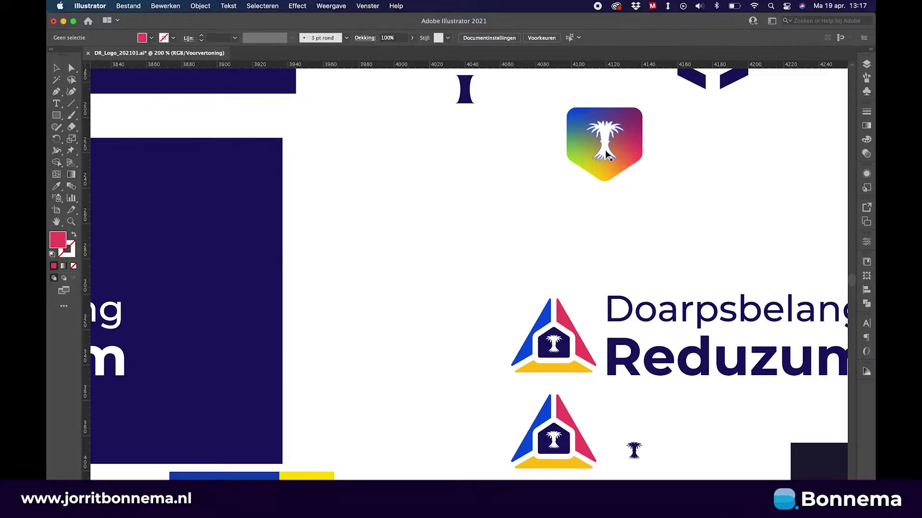
scroll(605, 148, "down", 3)
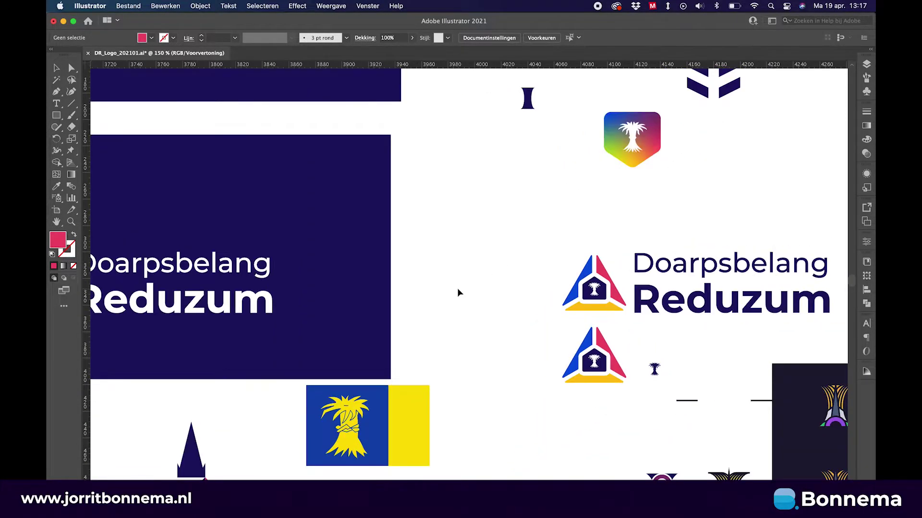
scroll(394, 381, "down", 2)
scroll(394, 381, "left", 2)
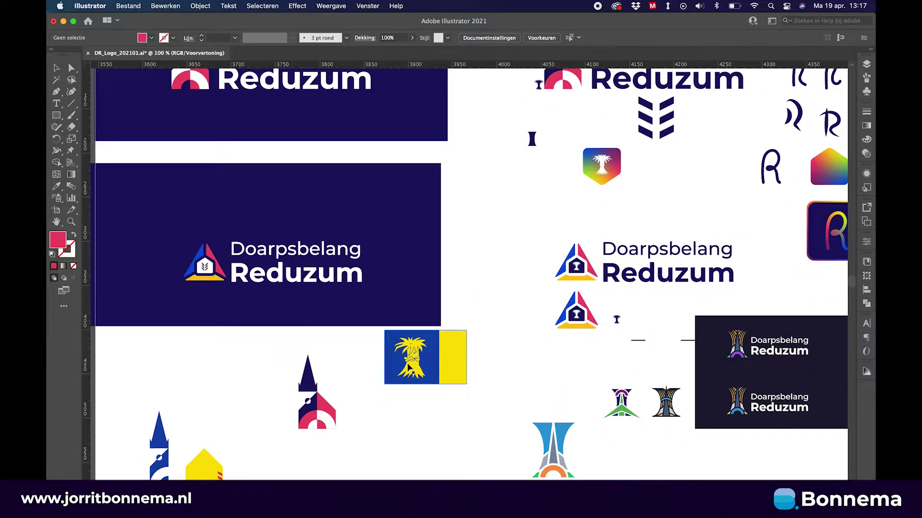
scroll(572, 196, "up", 1)
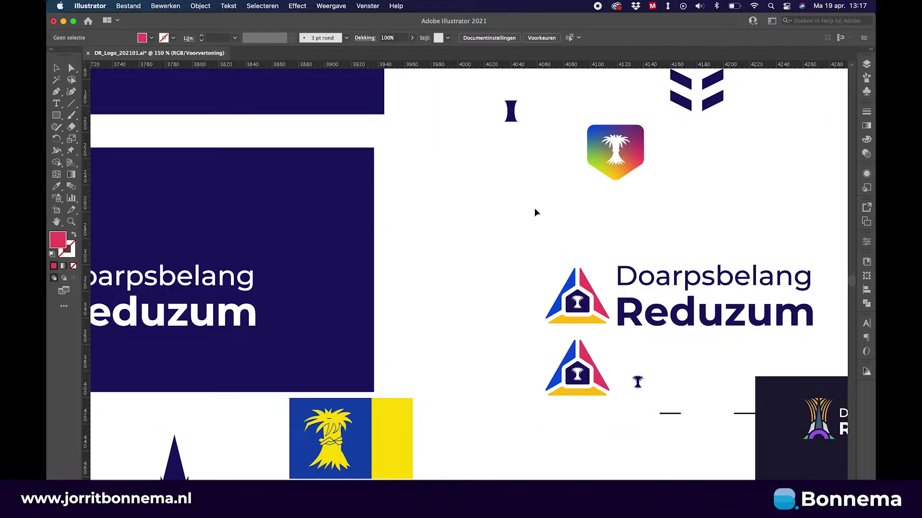
Compare the large church logo with the triangle logos containing a house, ear of grain or sheaf
left_click_drag(511, 218, 628, 224)
scroll(386, 264, "down", 1)
left_click_drag(353, 239, 411, 293)
scroll(410, 293, "up", 1)
scroll(410, 293, "left", 1)
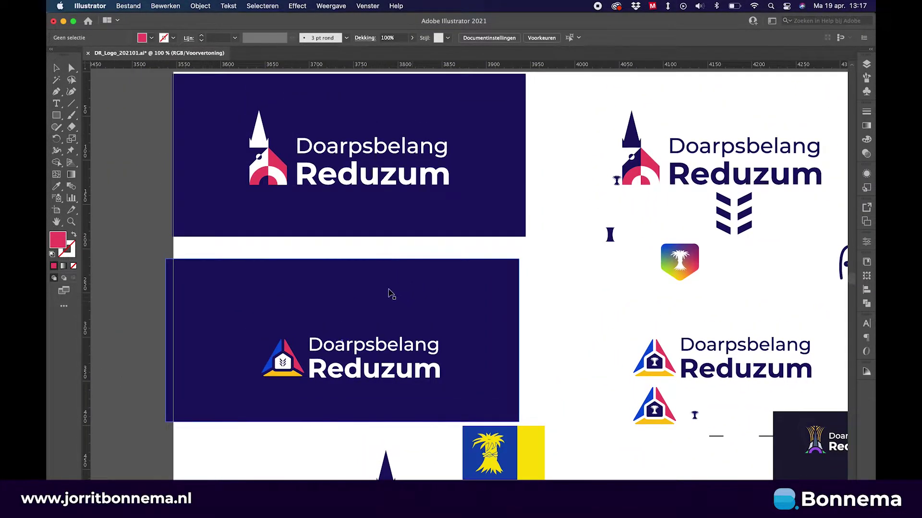
scroll(370, 394, "down", 1)
left_click_drag(428, 398, 351, 385)
scroll(481, 373, "up", 1)
left_click_drag(532, 343, 444, 348)
left_click_drag(411, 398, 446, 292)
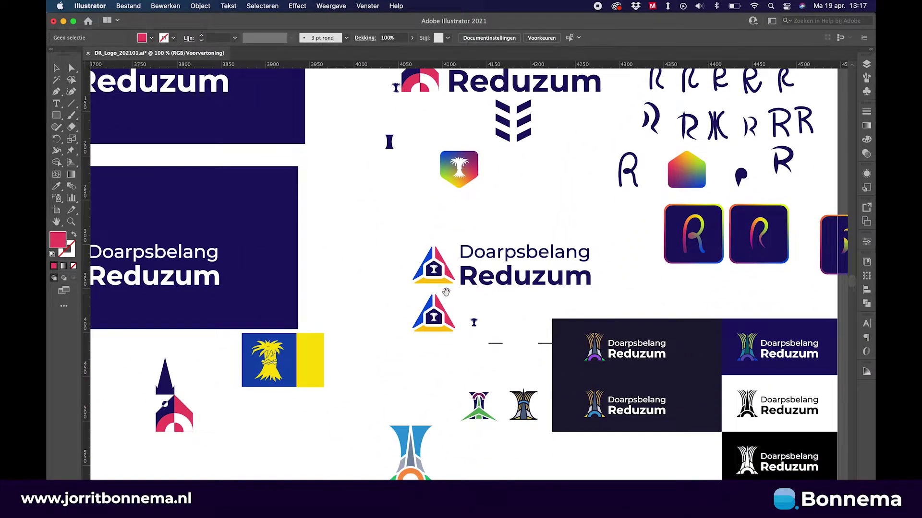
Select the navy and pink church icon and compare it with the sheaf flag beside it
scroll(419, 355, "left", 5)
scroll(419, 355, "down", 3)
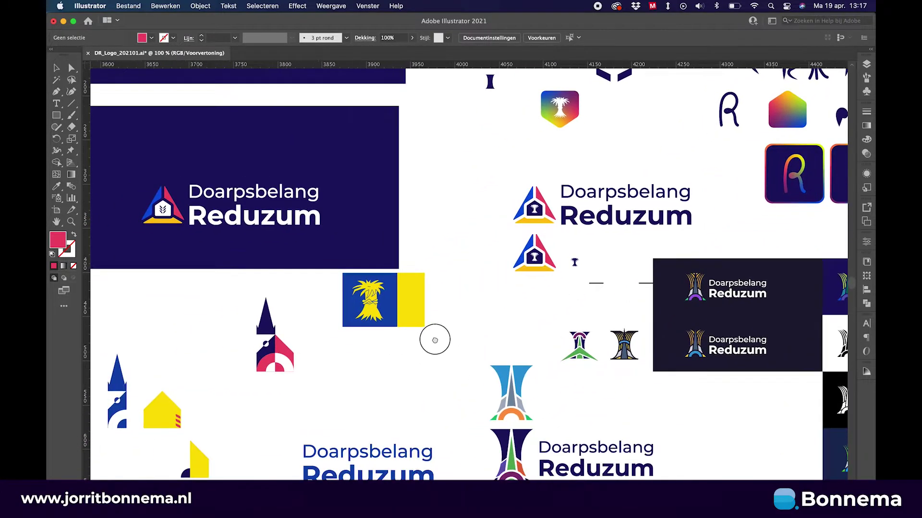
scroll(322, 372, "left", 3)
scroll(321, 373, "down", 1)
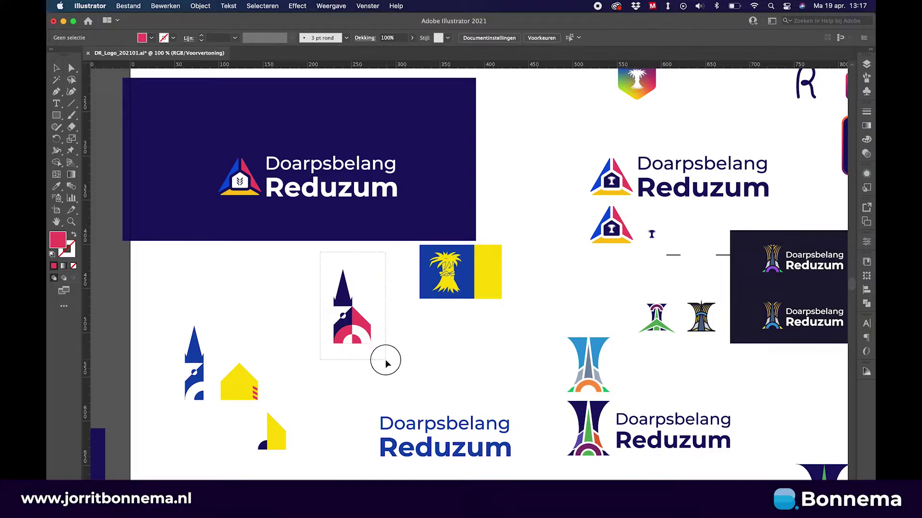
left_click_drag(385, 360, 385, 359)
scroll(347, 353, "up", 1)
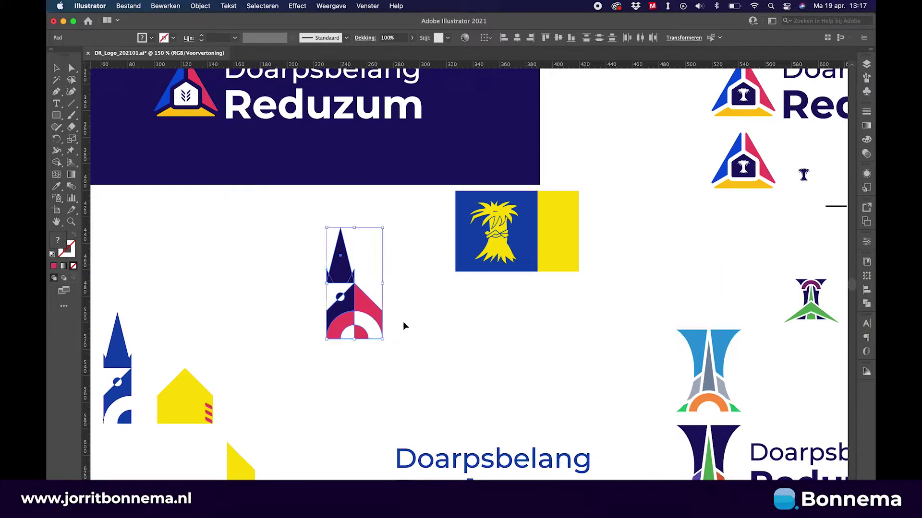
scroll(415, 332, "right", 5)
scroll(416, 332, "down", 1)
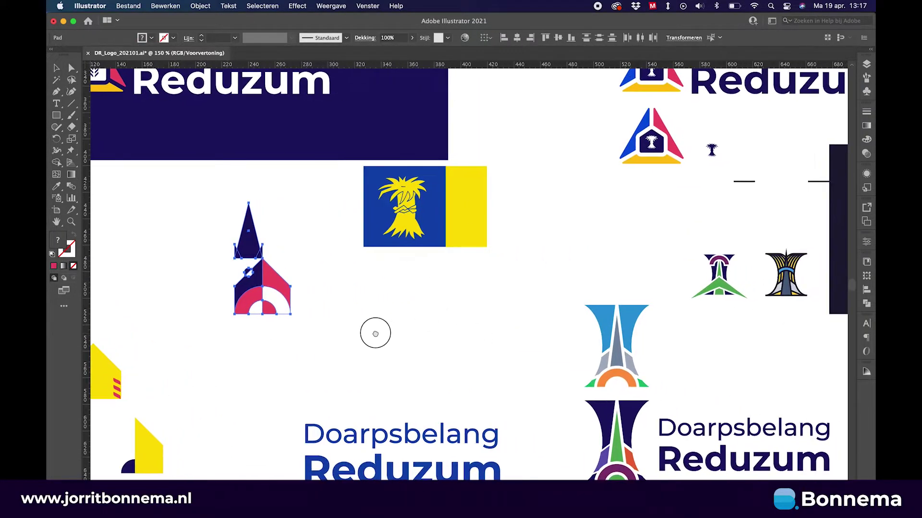
scroll(500, 325, "right", 2)
scroll(500, 325, "down", 1)
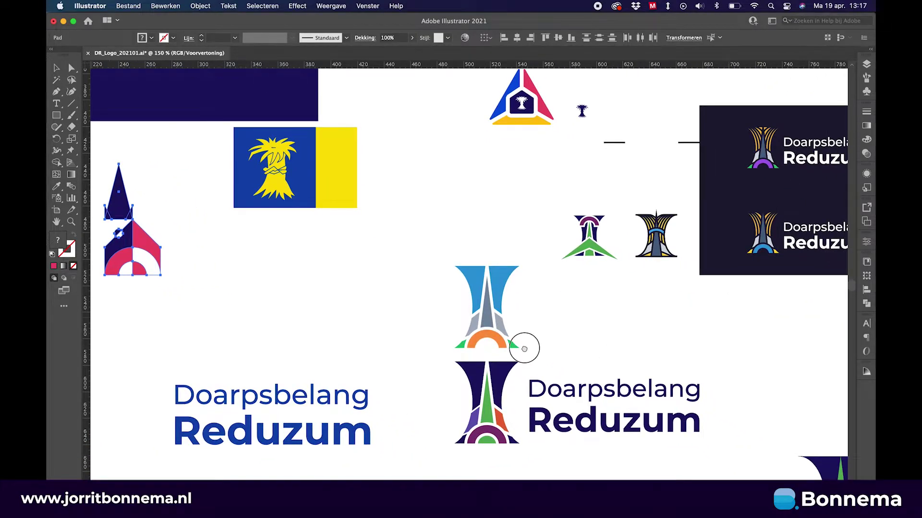
Inspect the blue icon combining sheaf, tower and orange arch, and its smaller design variants
scroll(522, 350, "right", 3)
scroll(412, 353, "up", 2)
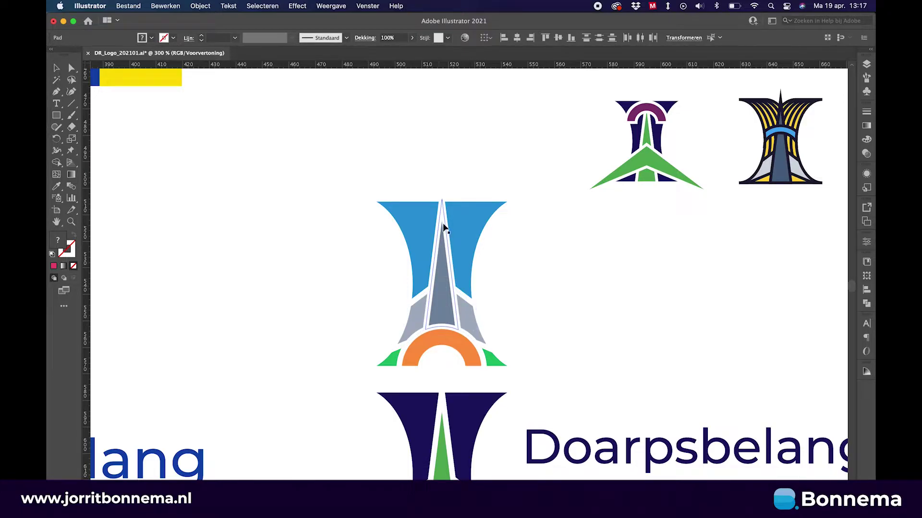
scroll(450, 265, "down", 2)
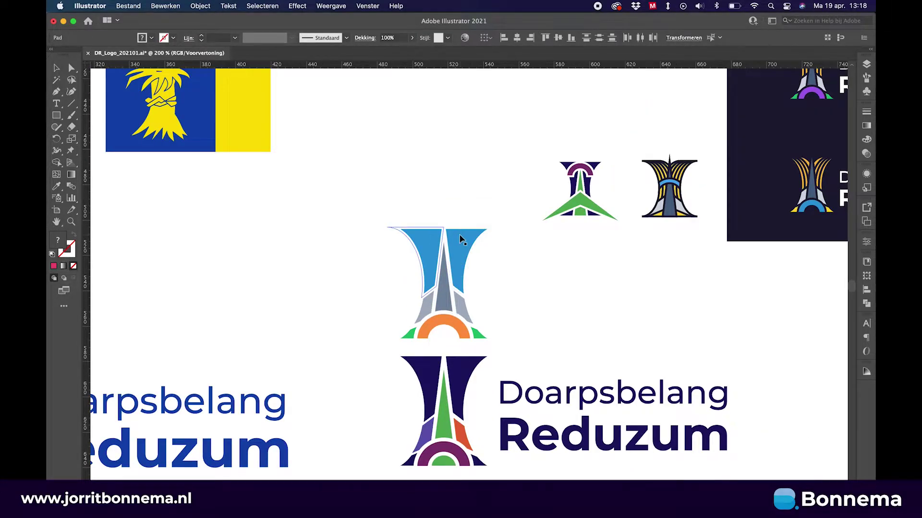
scroll(485, 315, "right", 5)
scroll(485, 315, "up", 2)
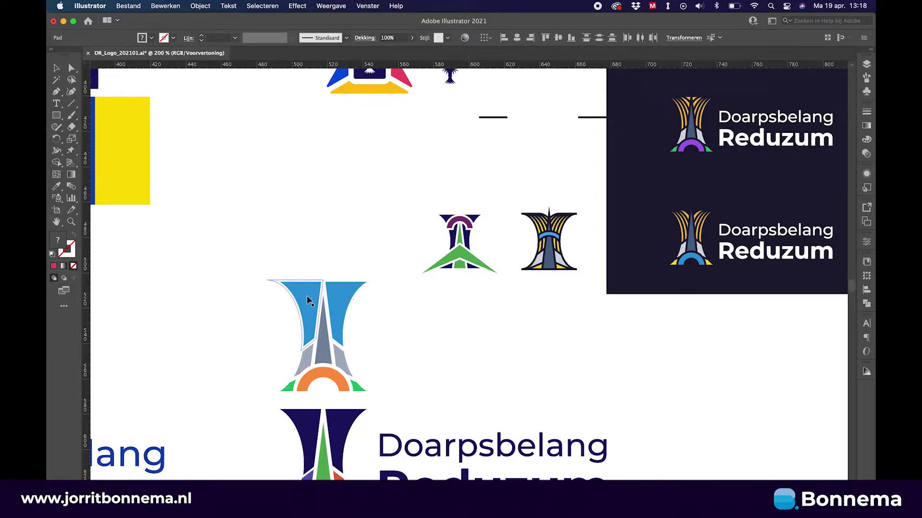
left_click(356, 298)
scroll(449, 323, "right", 4)
scroll(448, 323, "up", 2)
scroll(394, 346, "down", 2)
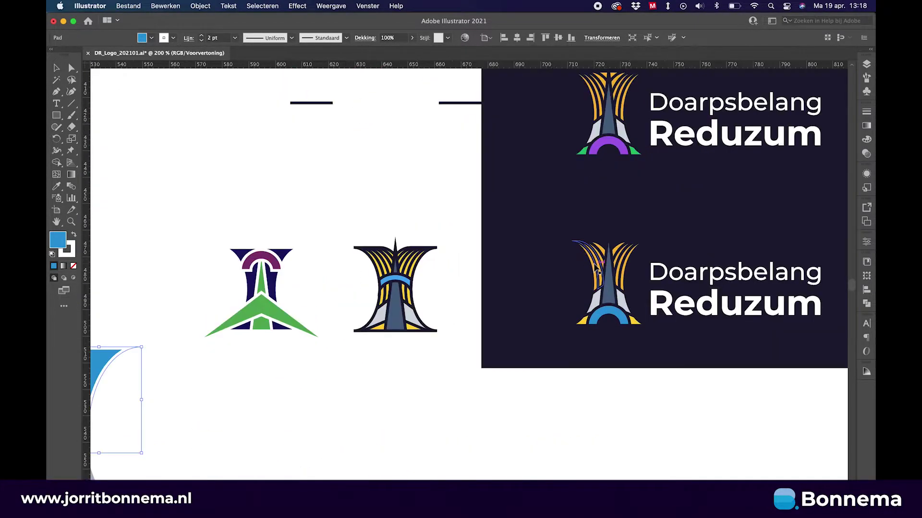
Inspect the orange stalk shapes in the blue-arched sheaf logo on the dark background
scroll(590, 257, "up", 8)
left_click(571, 245)
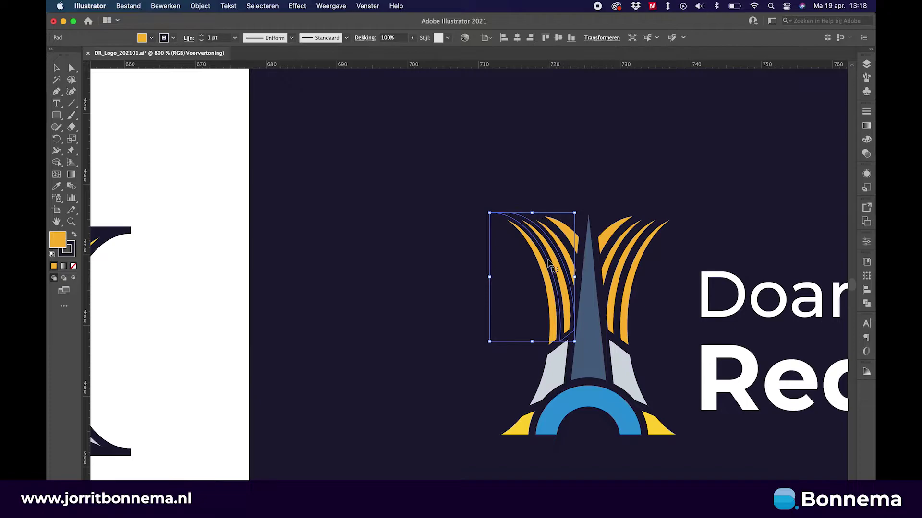
scroll(549, 264, "down", 6)
scroll(480, 336, "up", 1)
left_click_drag(539, 320, 380, 373)
left_click_drag(475, 332, 438, 360)
Compare the purple-arched and blue-arched sheaf logos on dark with the neighbouring black version on white
scroll(286, 335, "up", 2)
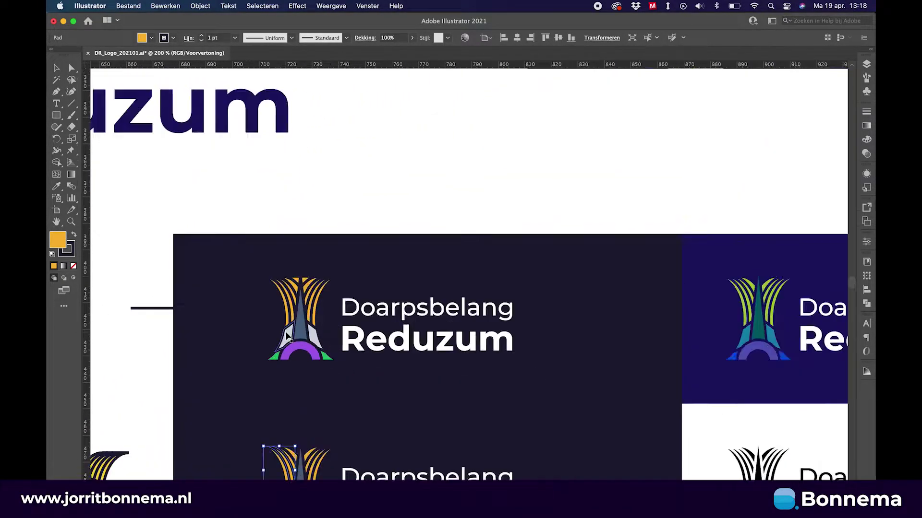
scroll(287, 336, "up", 1)
left_click_drag(332, 344, 297, 317)
left_click_drag(291, 383, 280, 308)
scroll(280, 309, "down", 5)
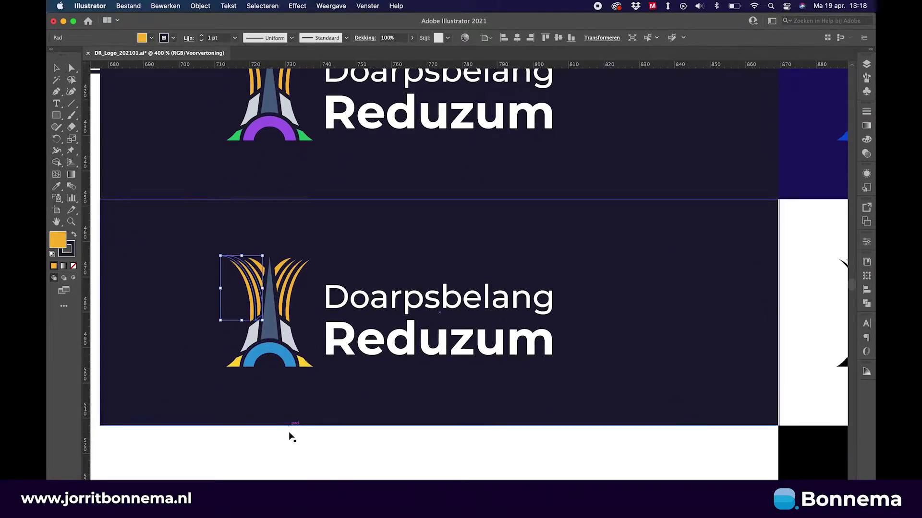
left_click(298, 429)
scroll(305, 418, "right", 10)
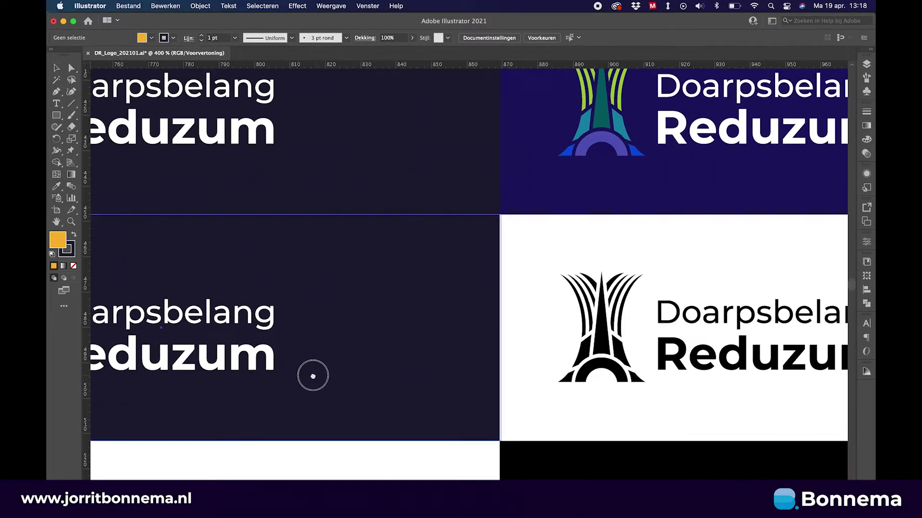
Compare the green and purple logo on dark blue with the black logo on white beneath it
left_click_drag(313, 376, 310, 375)
left_click_drag(452, 341, 296, 450)
left_click_drag(428, 326, 416, 269)
scroll(420, 279, "down", 1)
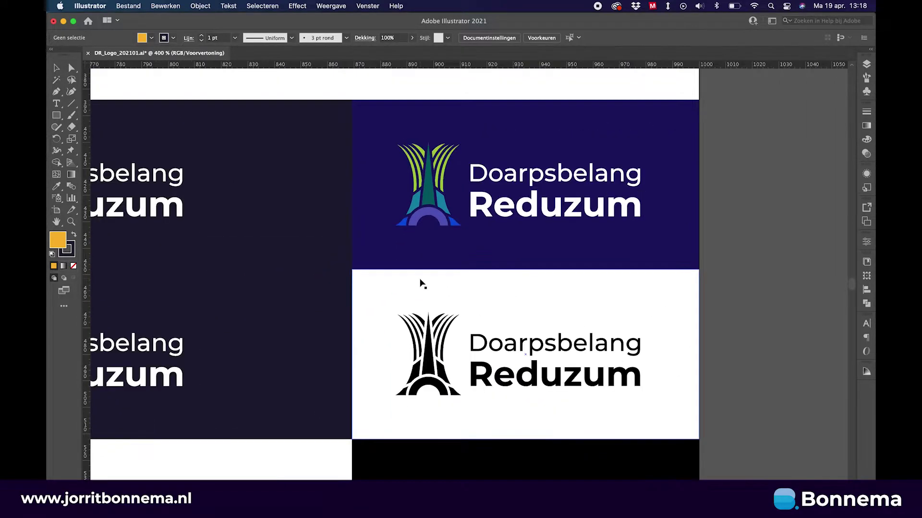
scroll(419, 336, "down", 4)
scroll(423, 343, "left", 2)
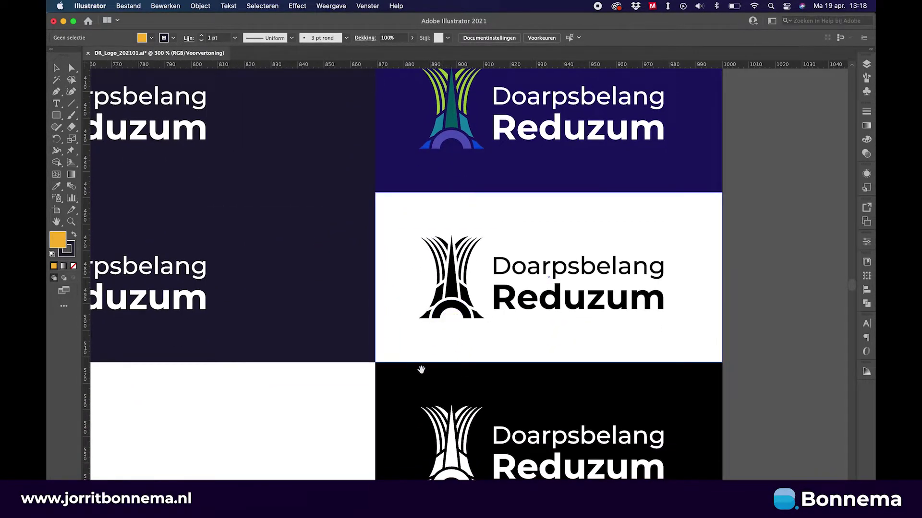
scroll(429, 352, "up", 3)
scroll(429, 352, "left", 1)
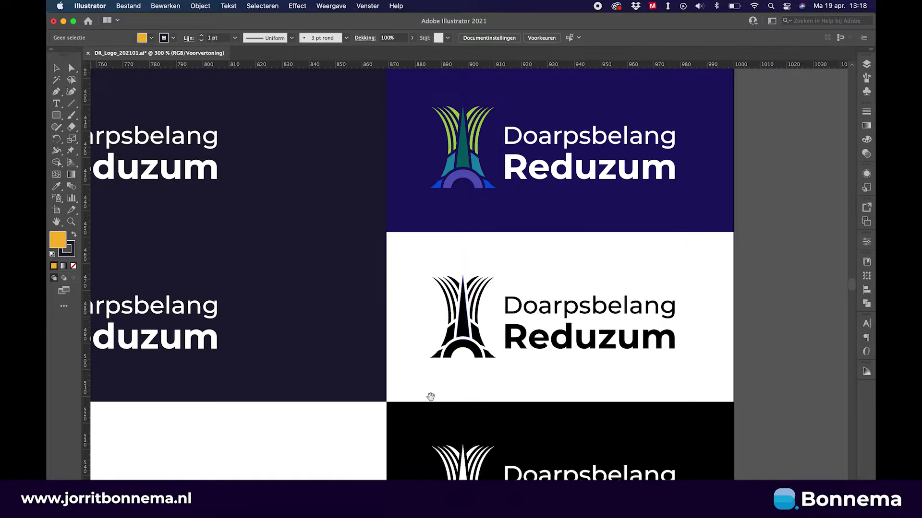
scroll(434, 393, "down", 3)
scroll(437, 365, "left", 1)
Compare the white logo on black with the blue-arched navy versions, including the copy outside the artboard
scroll(441, 414, "down", 10)
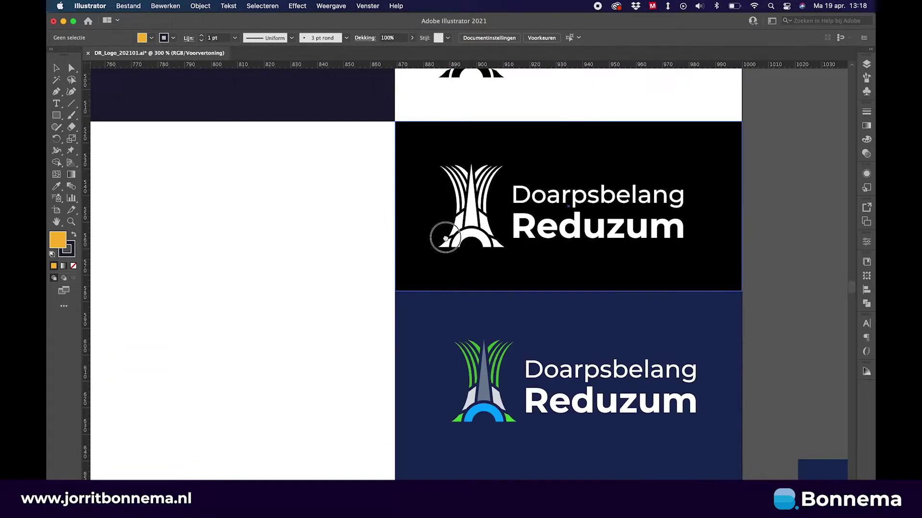
scroll(436, 303, "right", 2)
scroll(438, 379, "down", 4)
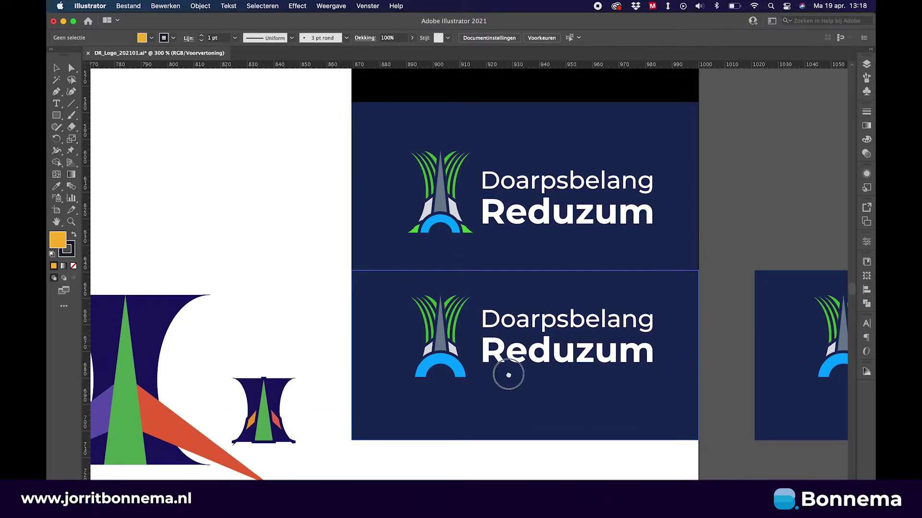
scroll(499, 355, "right", 8)
scroll(413, 366, "right", 2)
scroll(446, 366, "down", 1)
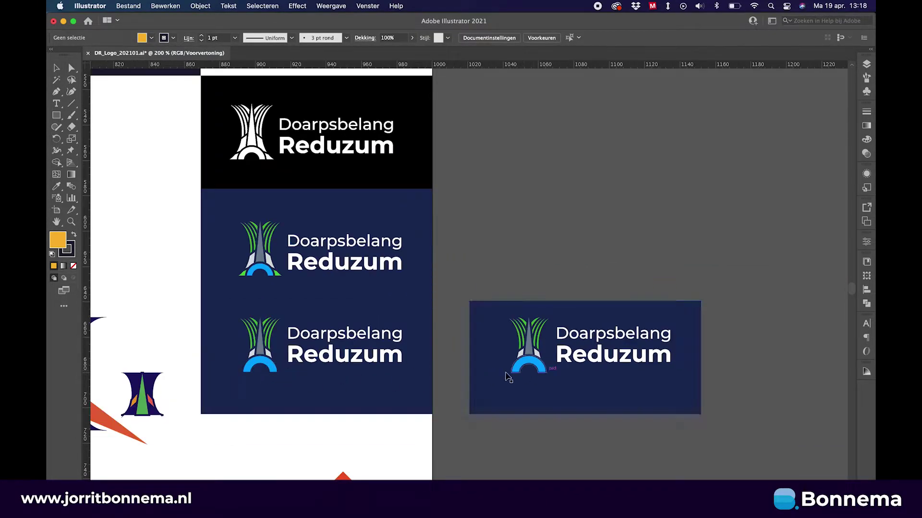
Look over the early shape studies, from the green-spired hourglass tower to the orange diamonds and location pin
scroll(342, 351, "down", 7)
scroll(342, 350, "left", 6)
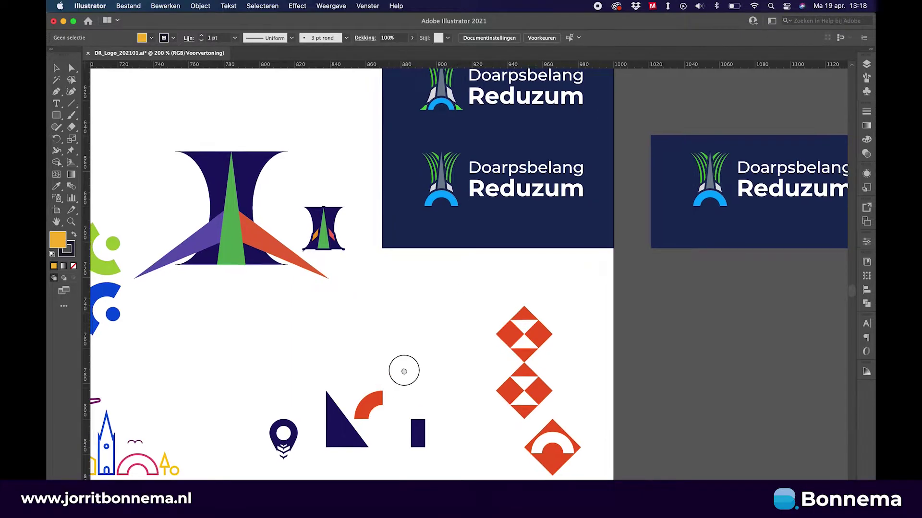
scroll(401, 370, "down", 2)
scroll(402, 370, "left", 3)
scroll(438, 345, "left", 5)
scroll(288, 355, "up", 1)
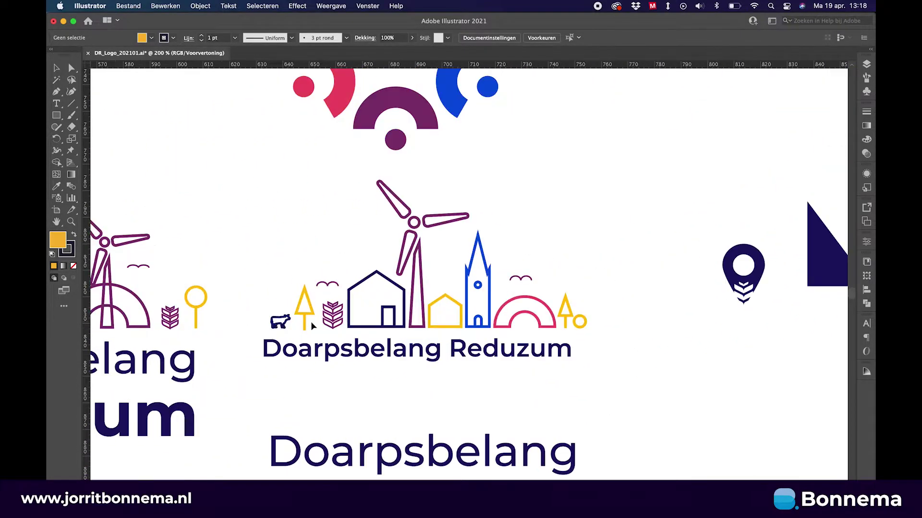
Examine the two line-drawn village skyline concepts with church, wind turbine, houses and arch
scroll(243, 285, "left", 2)
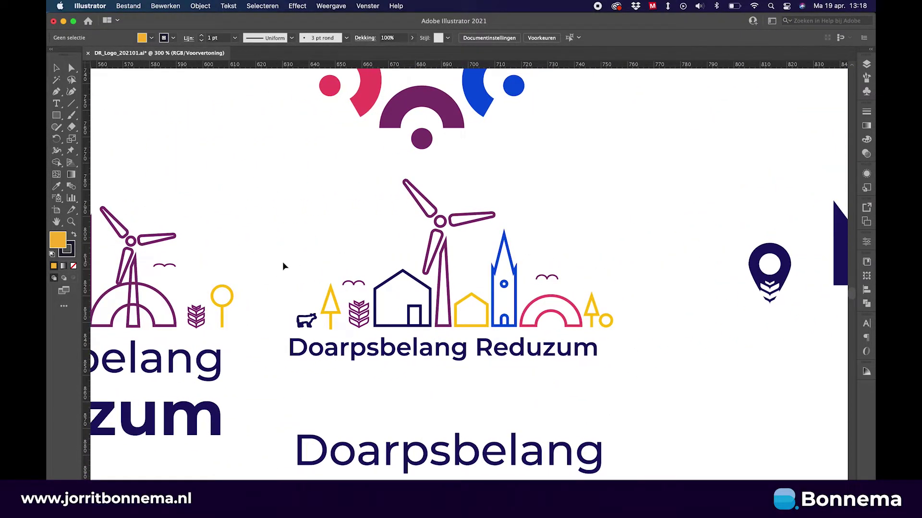
scroll(373, 260, "down", 2)
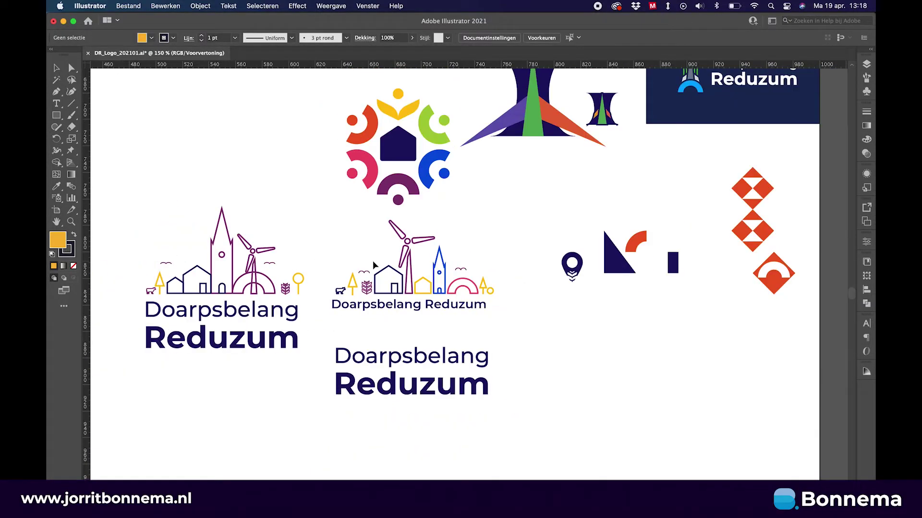
scroll(373, 260, "up", 2)
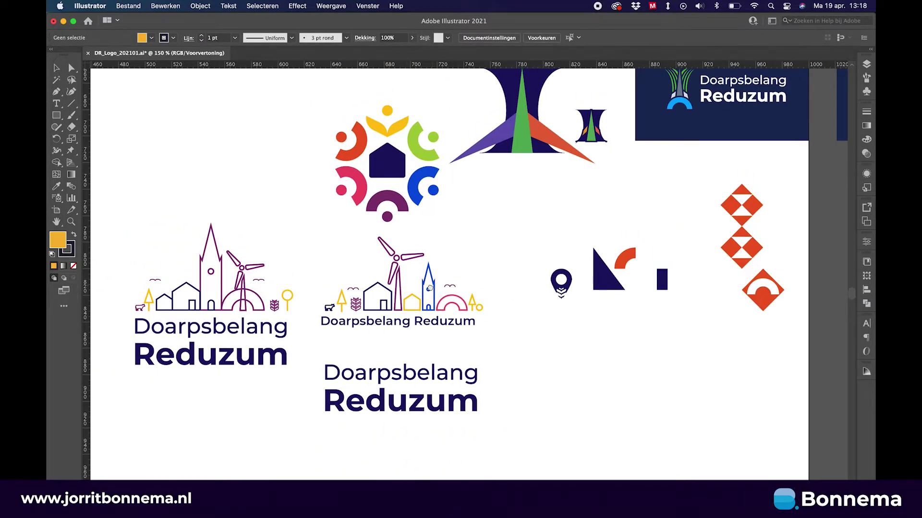
scroll(468, 234, "down", 3)
scroll(468, 234, "left", 3)
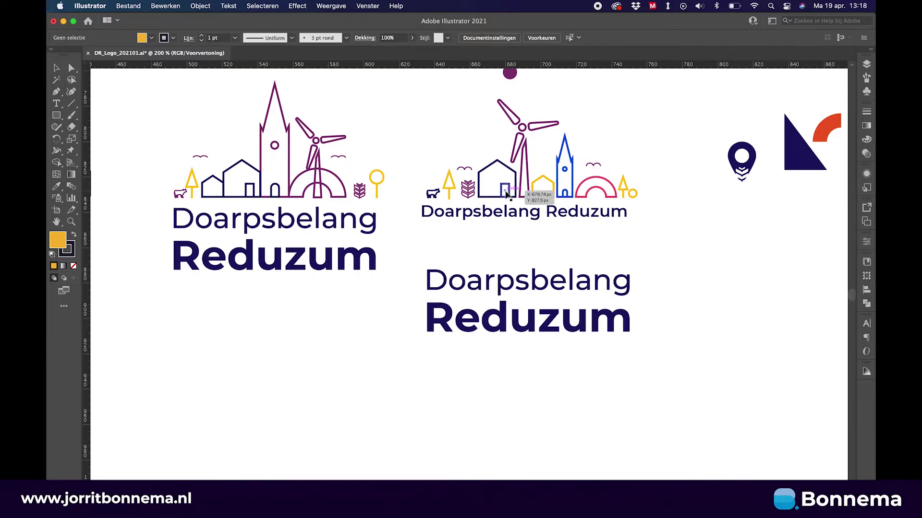
left_click_drag(618, 200, 619, 201)
left_click(538, 247)
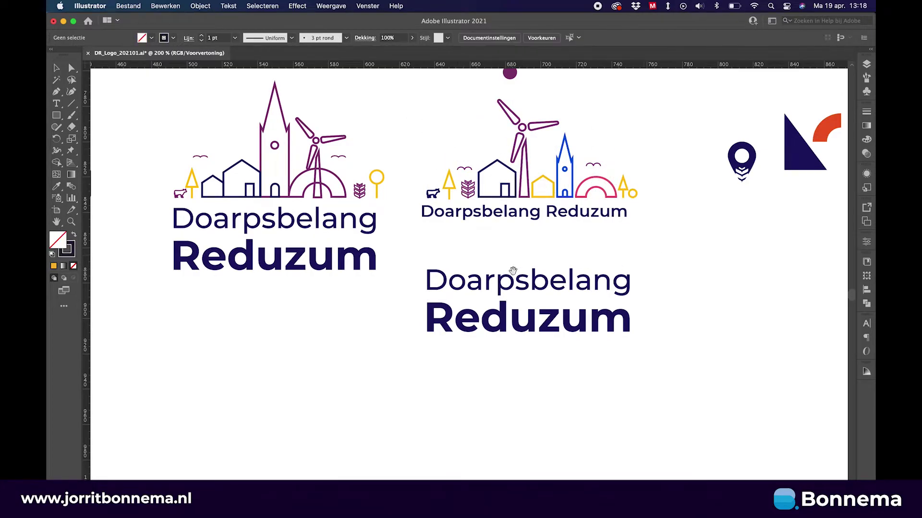
left_click_drag(338, 380, 506, 237)
left_click_drag(394, 350, 570, 190)
Look past the column of early house, church and letter concepts to the artboard with the sheaf logo variants
scroll(569, 188, "down", 2)
scroll(569, 188, "down", 2)
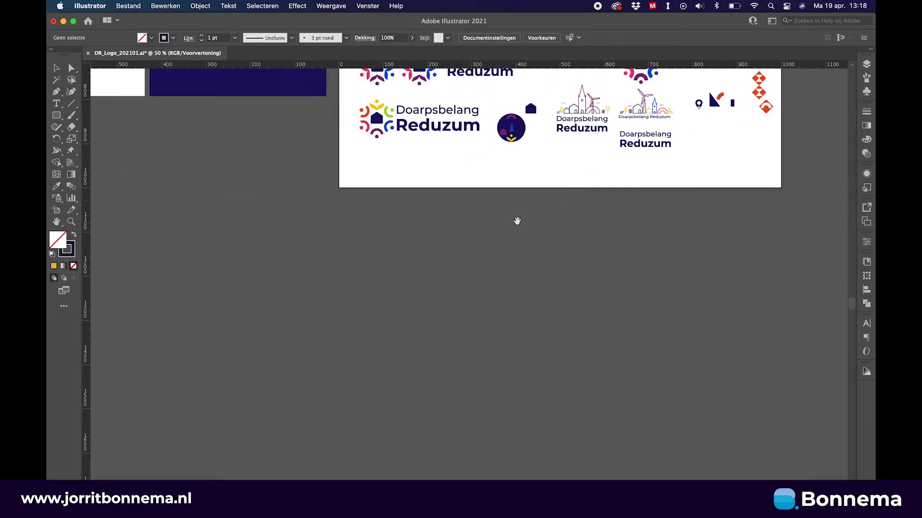
left_click_drag(394, 279, 583, 158)
left_click_drag(216, 336, 648, 271)
left_click_drag(388, 194, 465, 220)
scroll(466, 220, "left", 10)
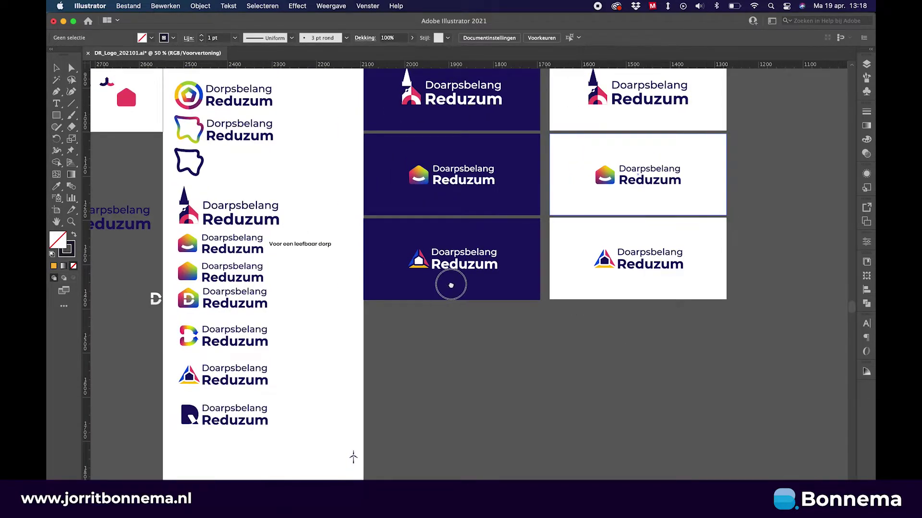
scroll(512, 321, "down", 5)
scroll(452, 306, "down", 5)
scroll(453, 306, "left", 4)
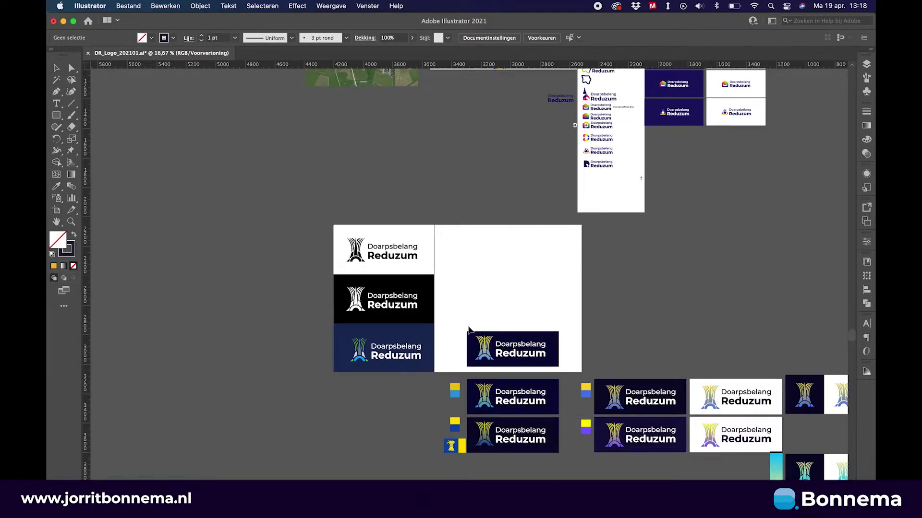
Compare the black, white and green-blue sheaf logos with the yellow-to-blue gradient version on the same artboard
scroll(463, 323, "up", 2)
scroll(459, 322, "up", 2)
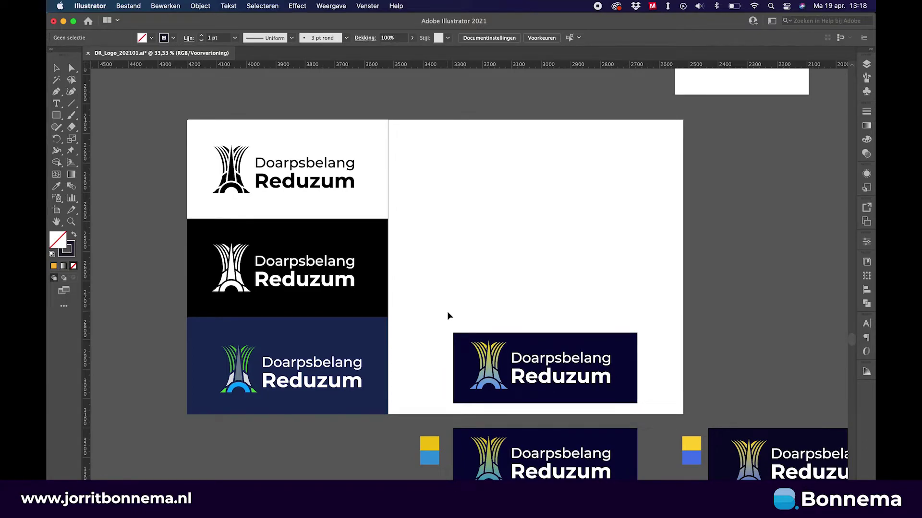
scroll(308, 231, "up", 1)
scroll(312, 240, "up", 2)
scroll(317, 249, "left", 1)
scroll(321, 257, "down", 2)
scroll(321, 258, "right", 1)
scroll(243, 383, "down", 4)
scroll(259, 352, "right", 1)
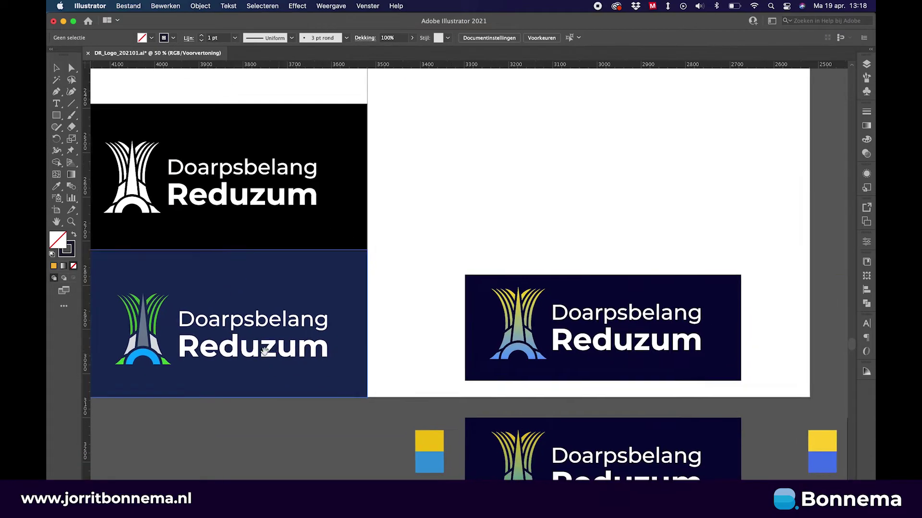
Examine the yellow-to-blue gradient logos alongside their colour swatches and the sheaf flag
scroll(259, 352, "right", 3)
scroll(294, 338, "down", 1)
scroll(391, 321, "right", 2)
scroll(391, 321, "down", 2)
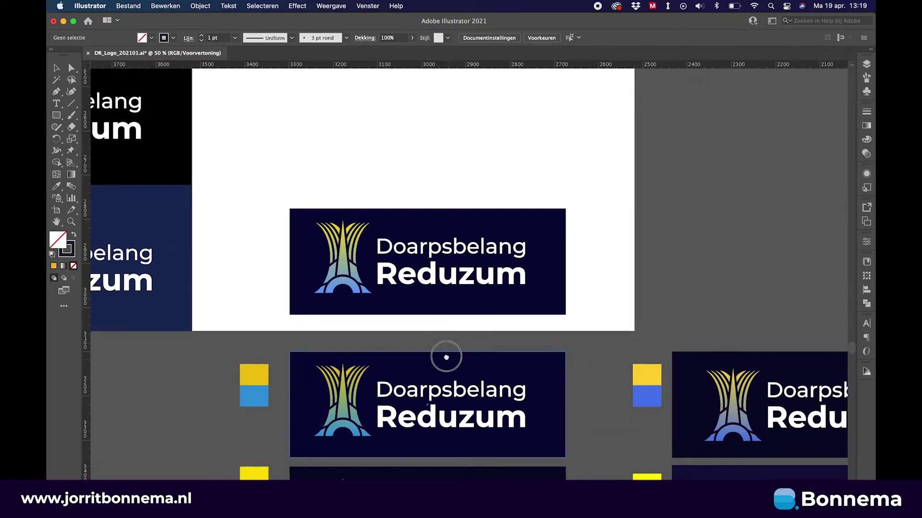
scroll(446, 357, "down", 5)
scroll(446, 357, "right", 2)
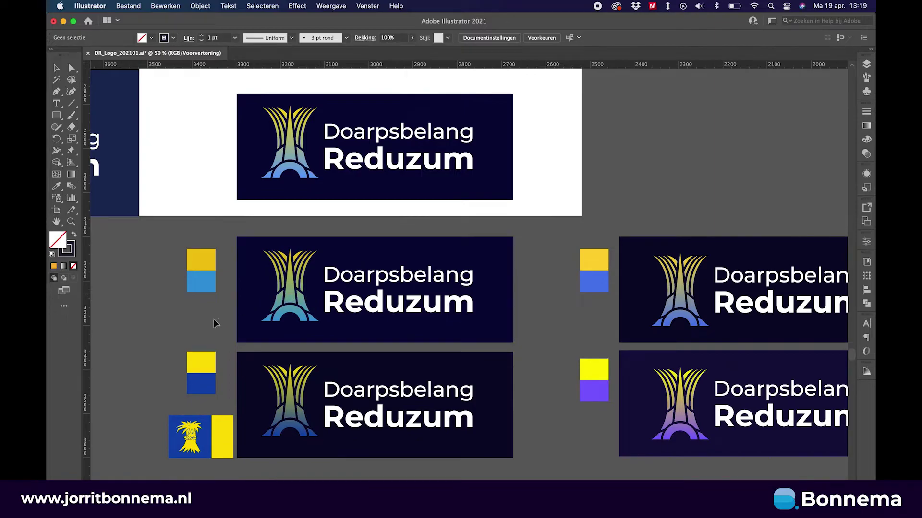
left_click_drag(208, 370, 186, 341)
scroll(194, 266, "up", 1)
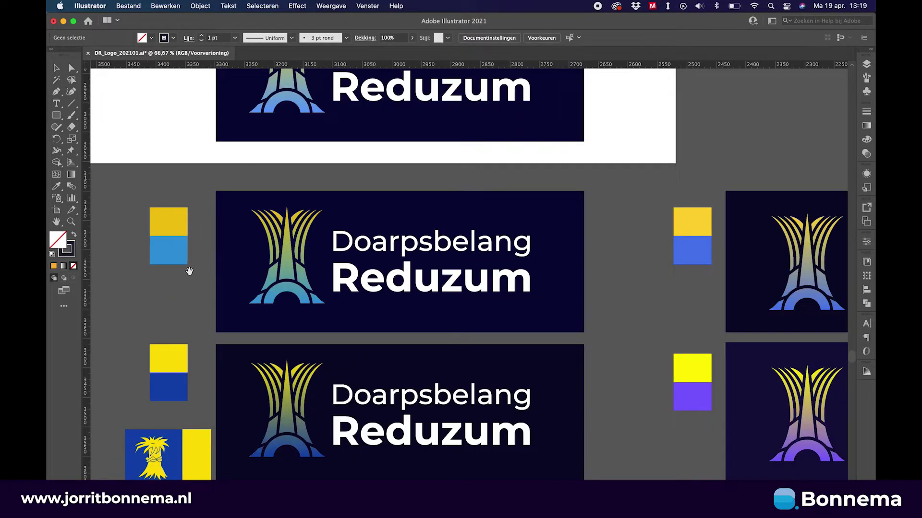
left_click_drag(190, 269, 242, 246)
Compare the yellow-blue and yellow-purple gradient logos on dark and white backgrounds
scroll(329, 230, "right", 8)
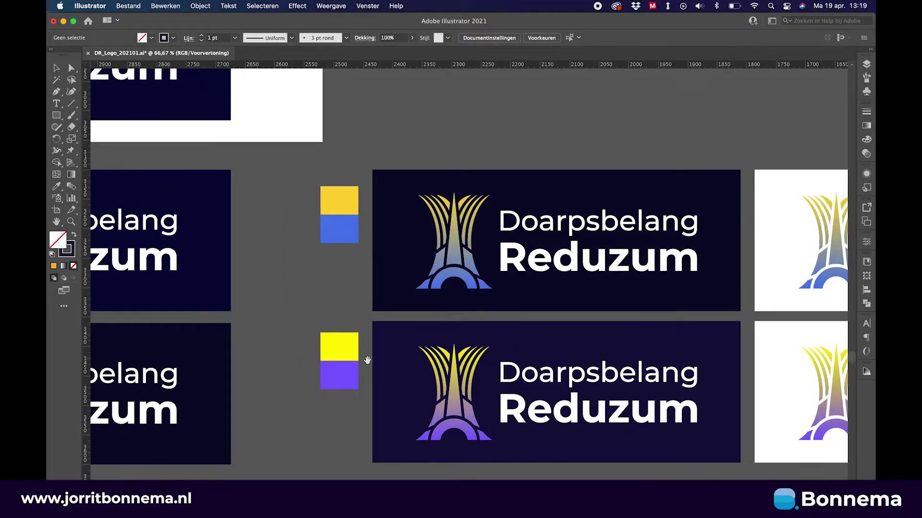
left_click_drag(558, 348, 273, 345)
scroll(534, 342, "down", 1)
left_click_drag(544, 363, 354, 295)
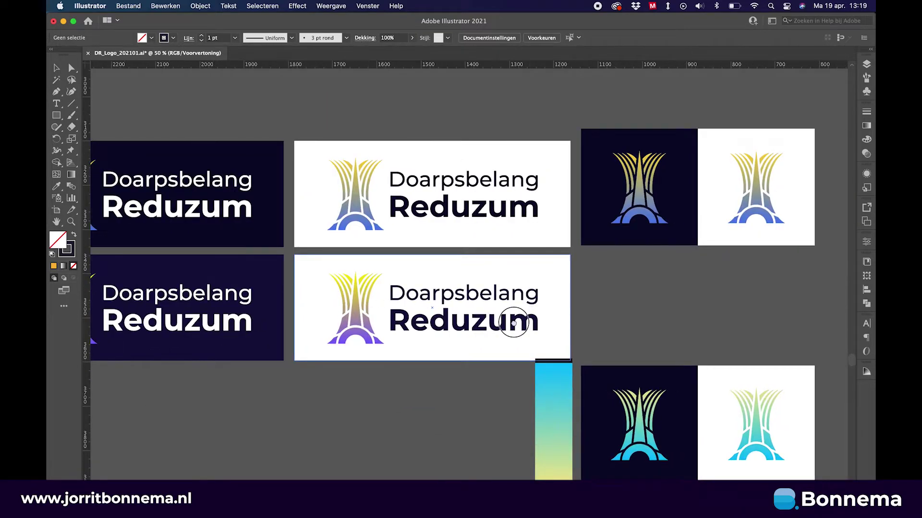
left_click_drag(525, 313, 365, 357)
Inspect the stacked icon-only gradient variants on dark and white, together with their gradient bars and swatches
scroll(366, 357, "down", 10)
scroll(366, 356, "right", 2)
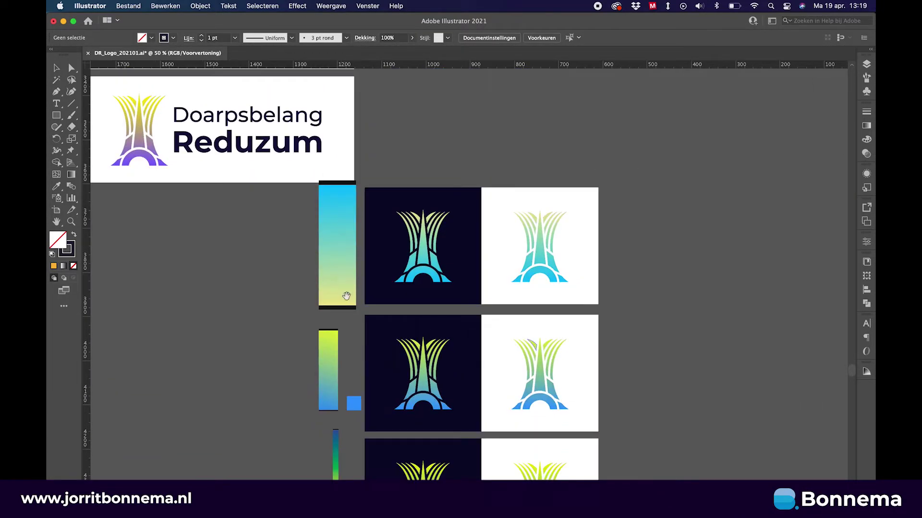
scroll(359, 393, "down", 9)
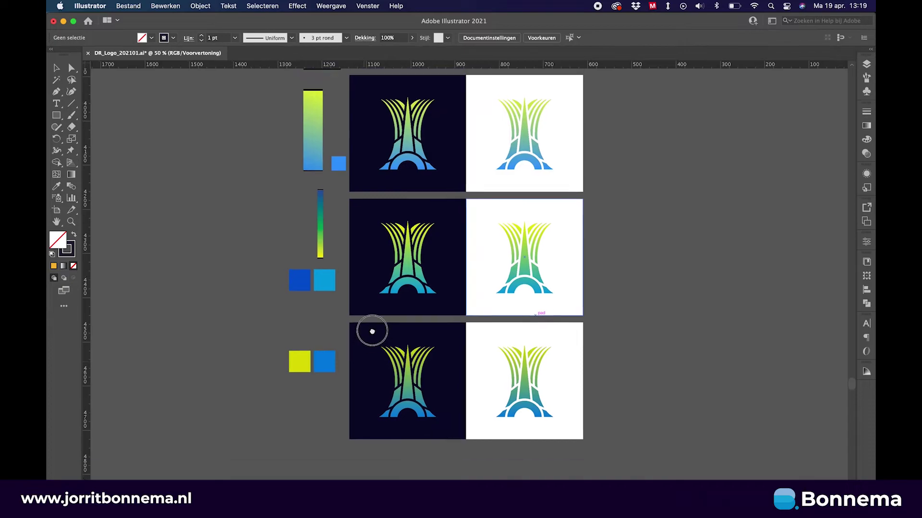
Review the four-version logo sheet with the green-to-blue gradient on dark and white beside the black and white versions
scroll(366, 314, "down", 5)
scroll(309, 219, "right", 5)
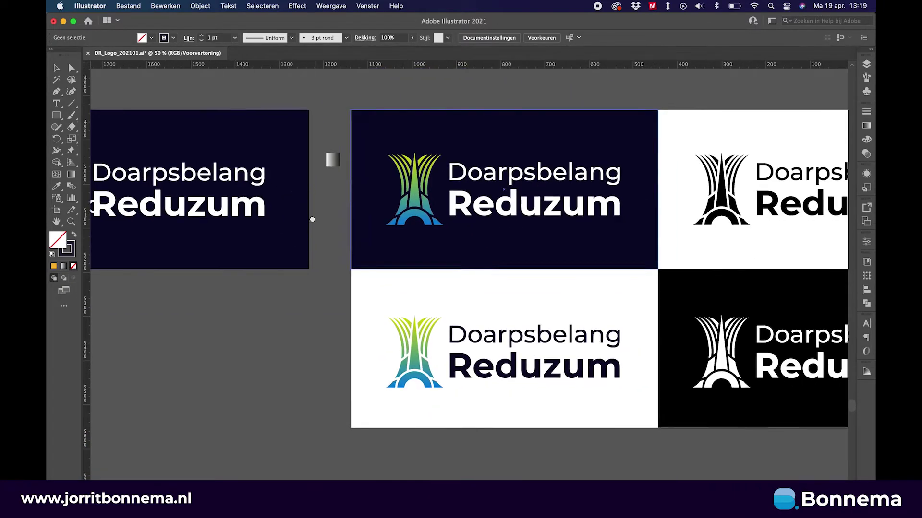
scroll(281, 258, "right", 2)
scroll(282, 257, "up", 1)
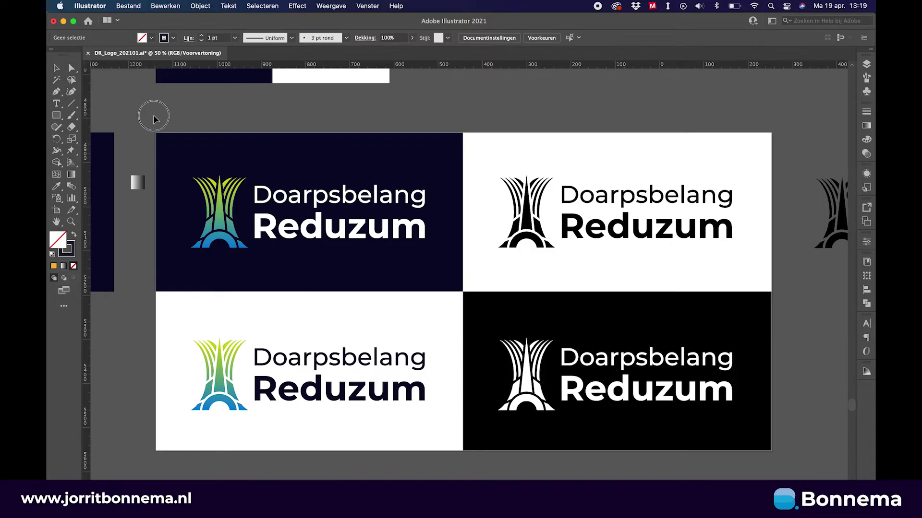
left_click_drag(797, 480, 802, 473)
left_click(802, 475)
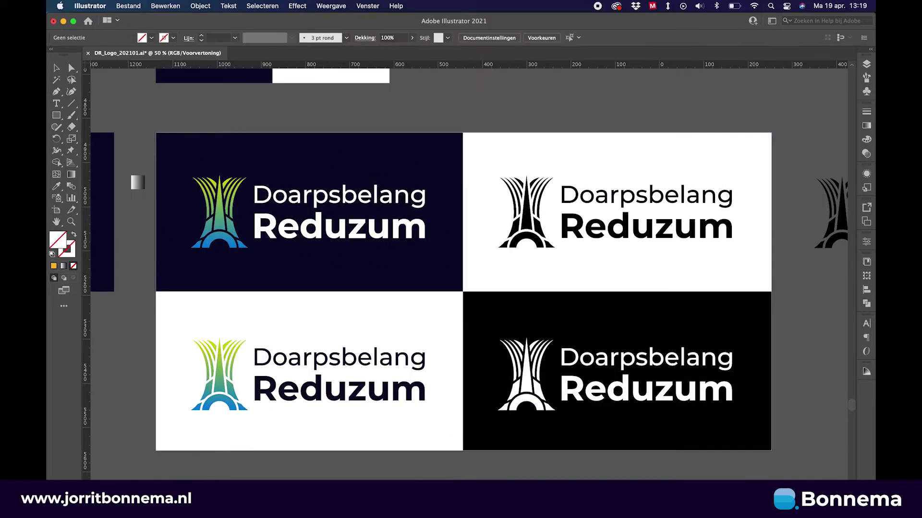